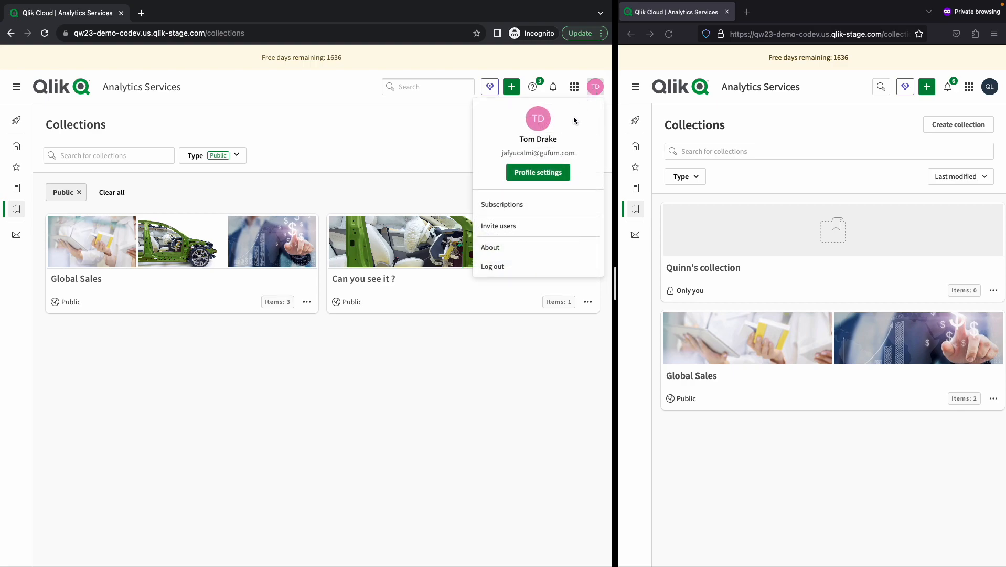
# Check which account is signed in to the private browsing window, then close the profile menus in both browser windows
pyautogui.click(996, 87)
pyautogui.click(992, 88)
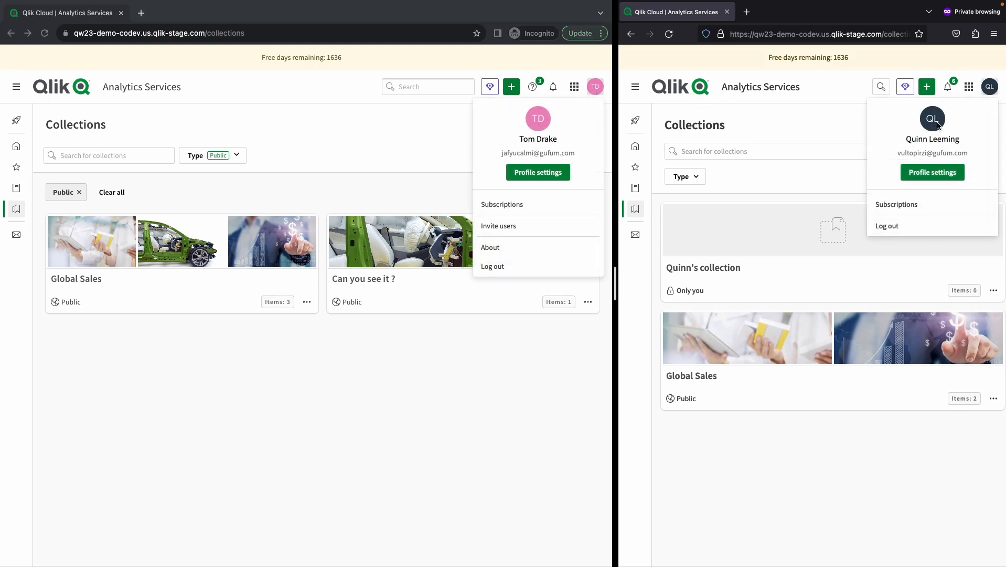
pyautogui.click(526, 393)
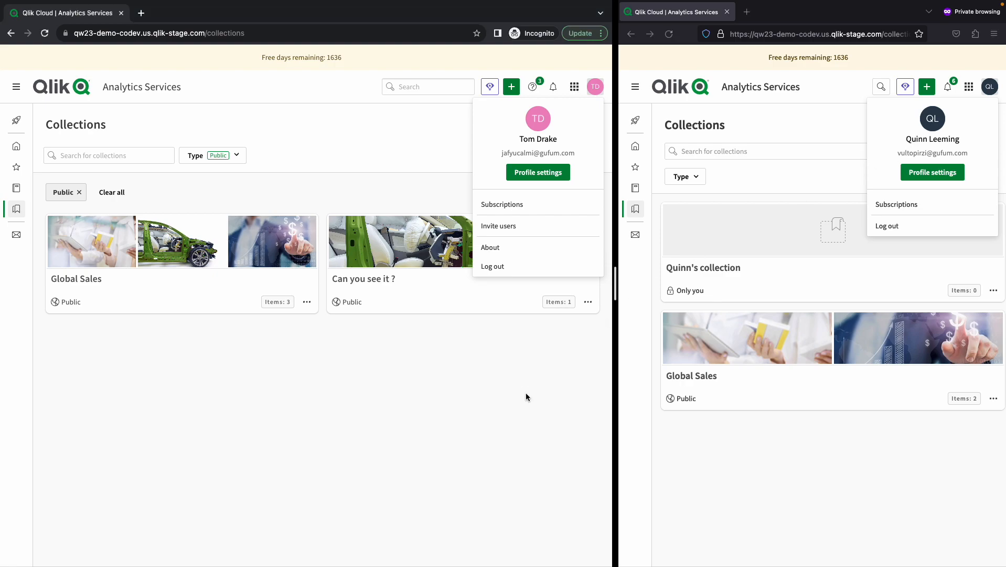
pyautogui.click(498, 378)
pyautogui.click(811, 506)
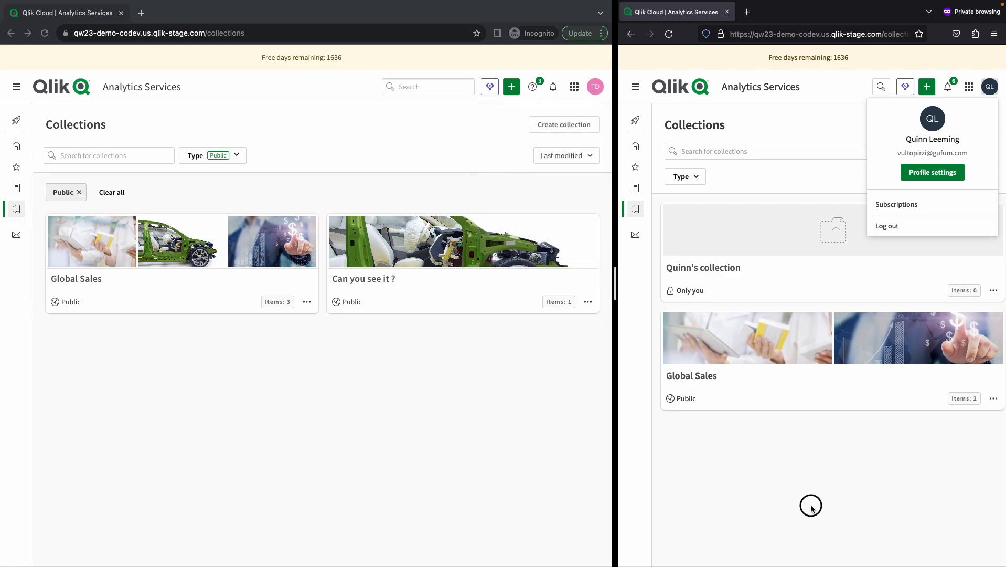
pyautogui.click(735, 424)
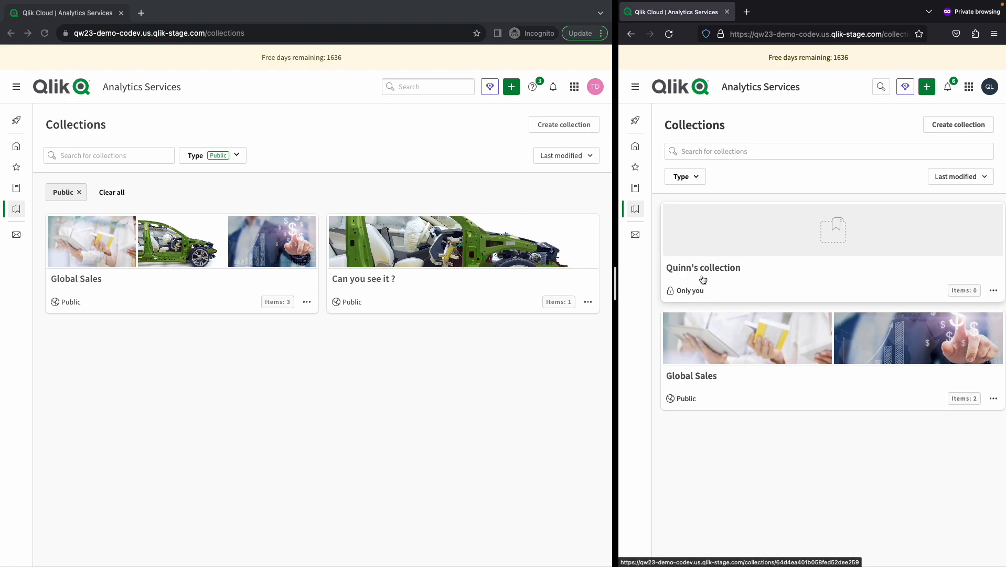
# Show collections of all types in the Incognito window, then filter the list to Public collections only
pyautogui.click(237, 157)
pyautogui.click(207, 178)
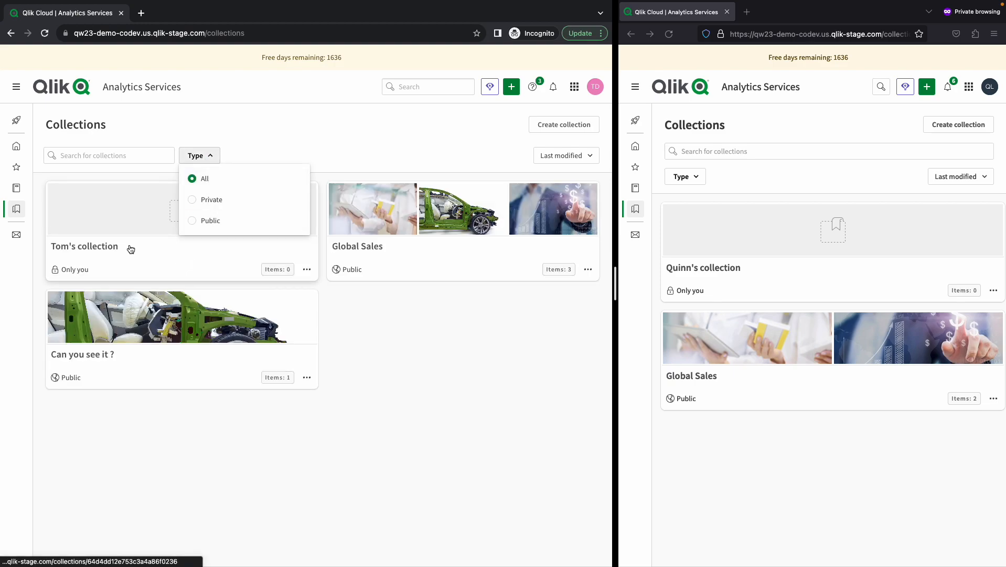
pyautogui.click(193, 222)
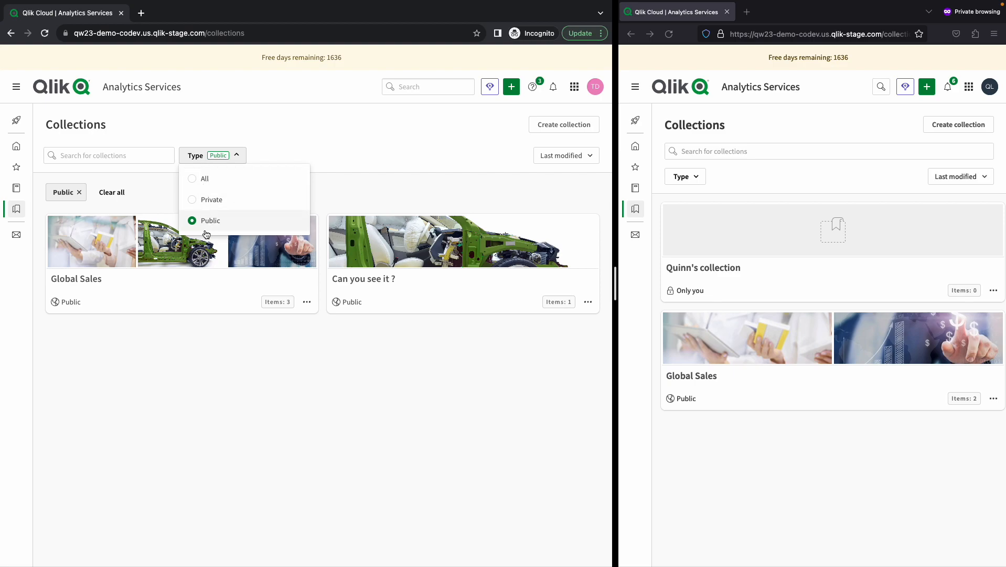
pyautogui.click(209, 360)
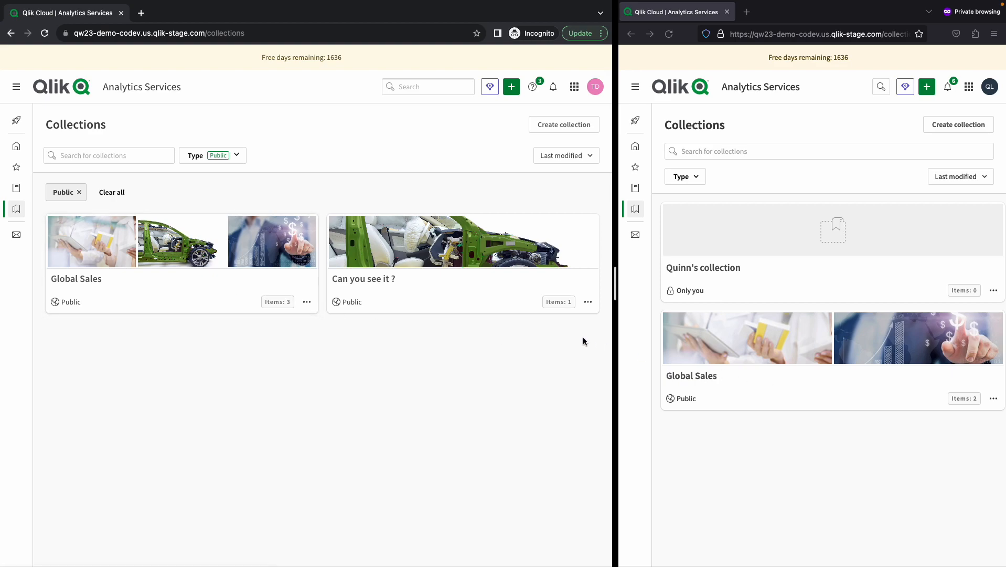
# Open the Global Sales collection in both browser windows to compare its items for each account, then return both to Collections
pyautogui.click(750, 382)
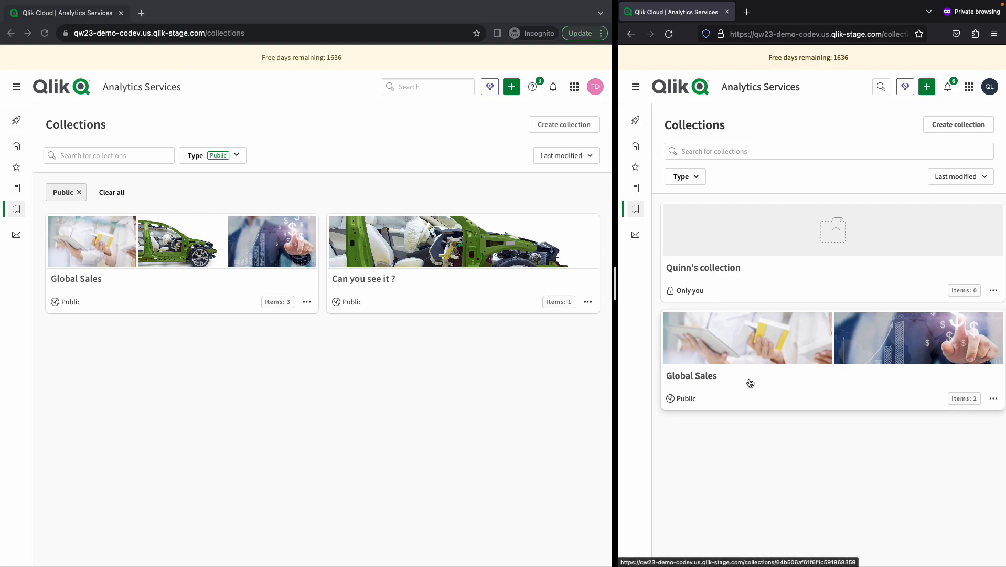
pyautogui.click(751, 383)
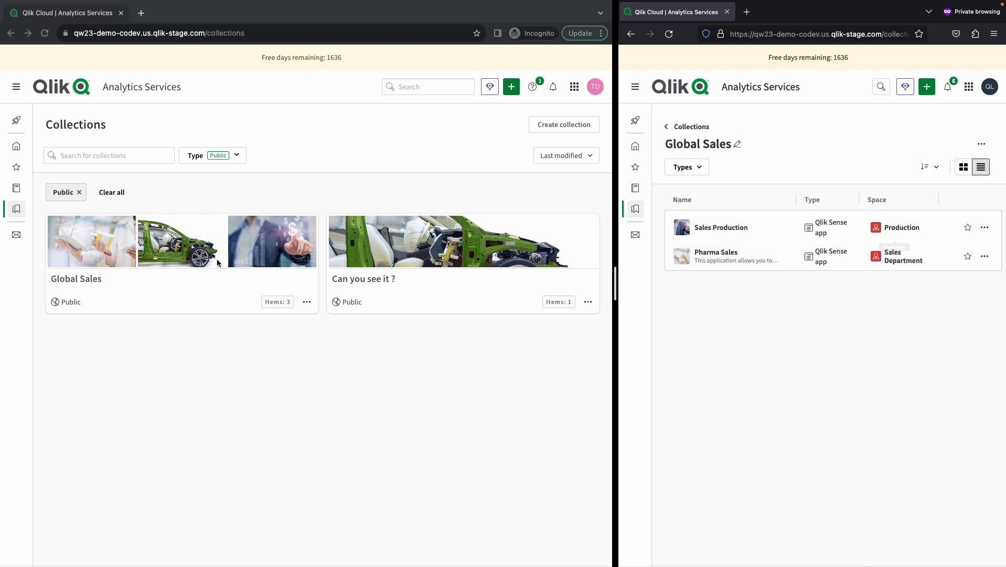
pyautogui.click(176, 290)
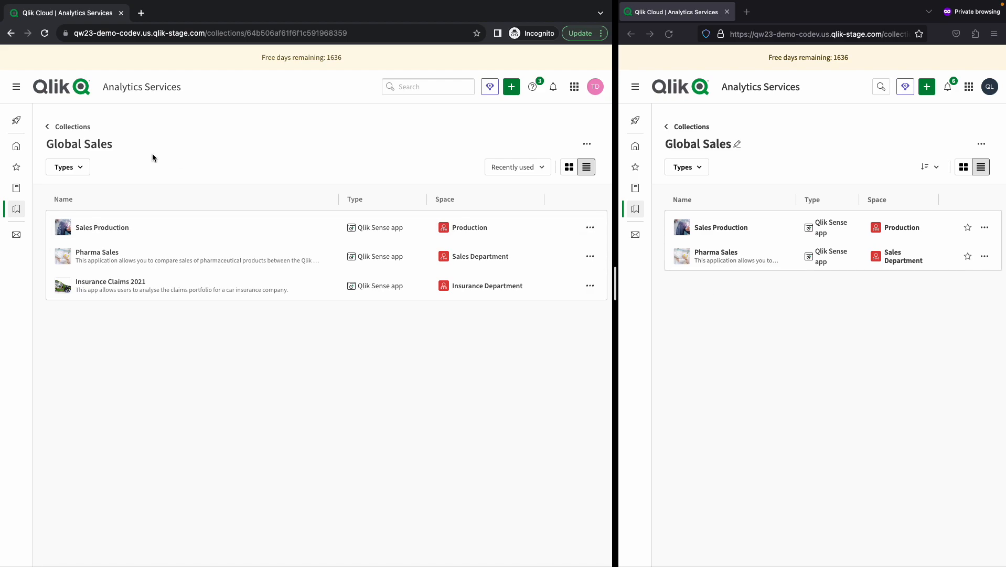
pyautogui.click(70, 130)
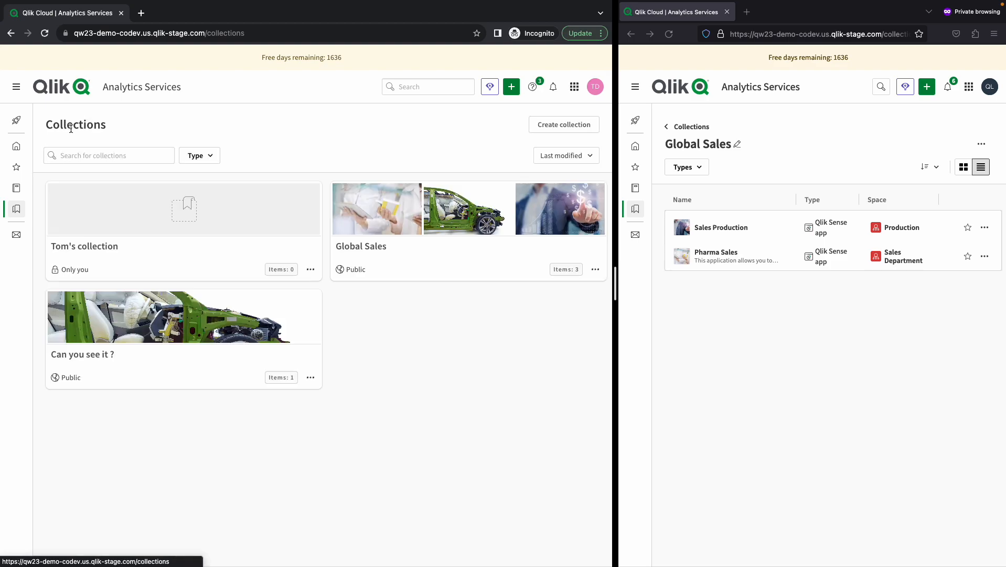
pyautogui.click(694, 127)
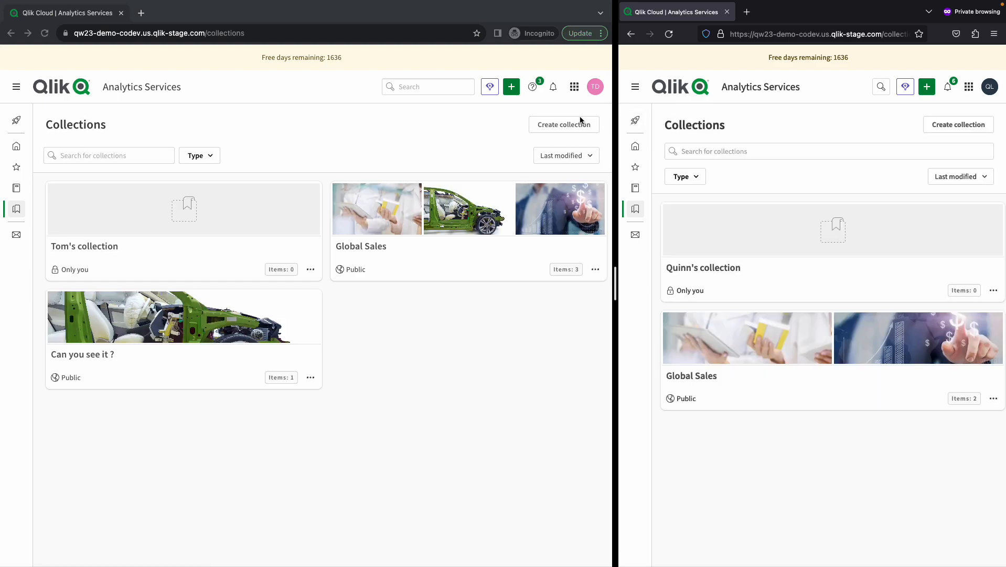
# Create a new collection named Certified Apps in the Incognito window, without a description
pyautogui.click(552, 120)
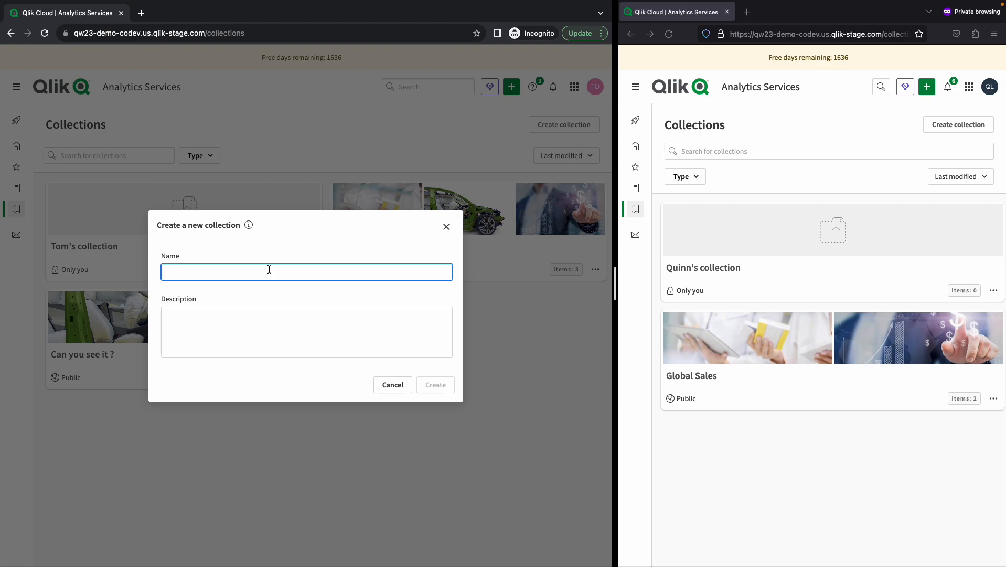
pyautogui.write('Certified Apps')
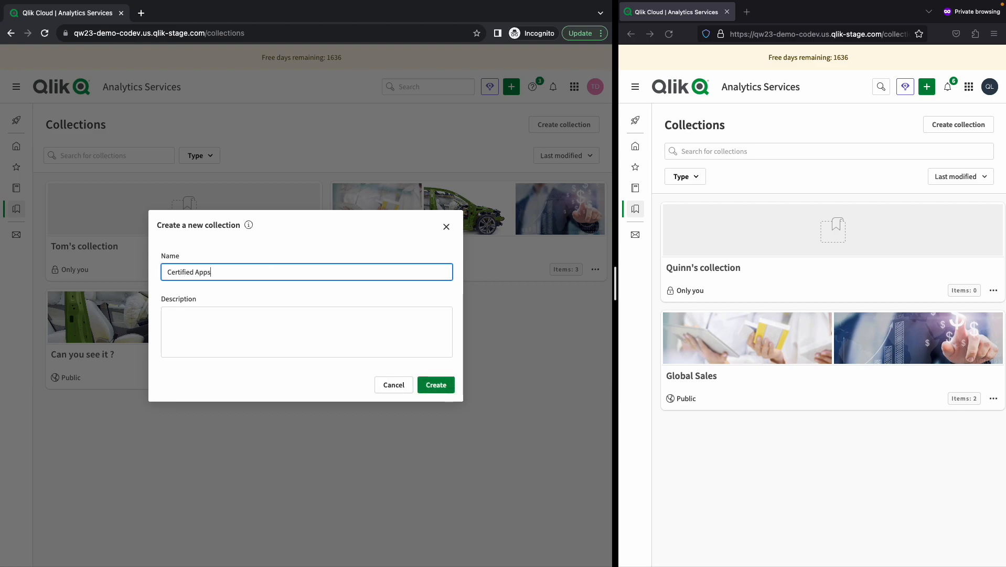
pyautogui.click(434, 386)
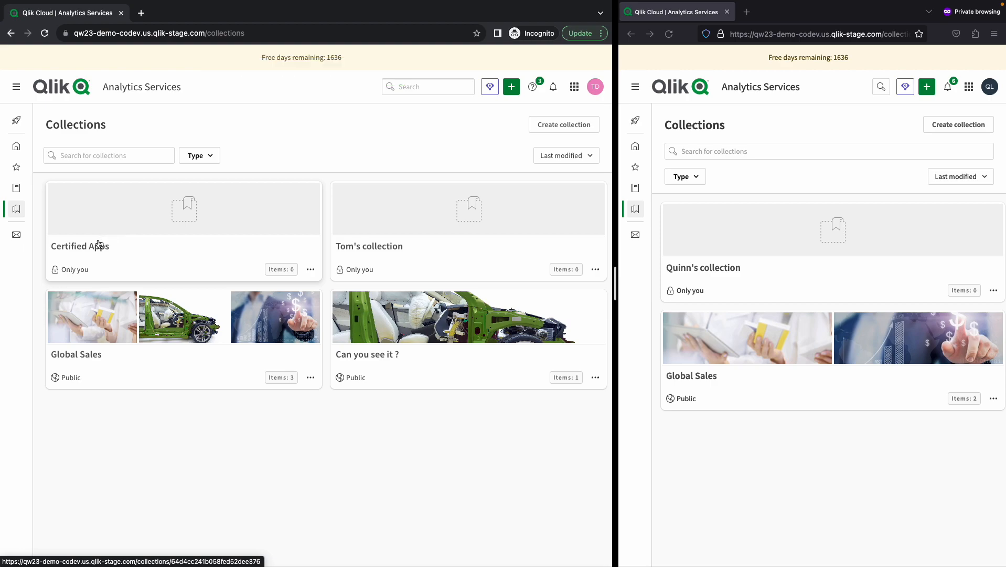
# Add the Sales Production app from the catalog to the Certified Apps collection
pyautogui.click(16, 189)
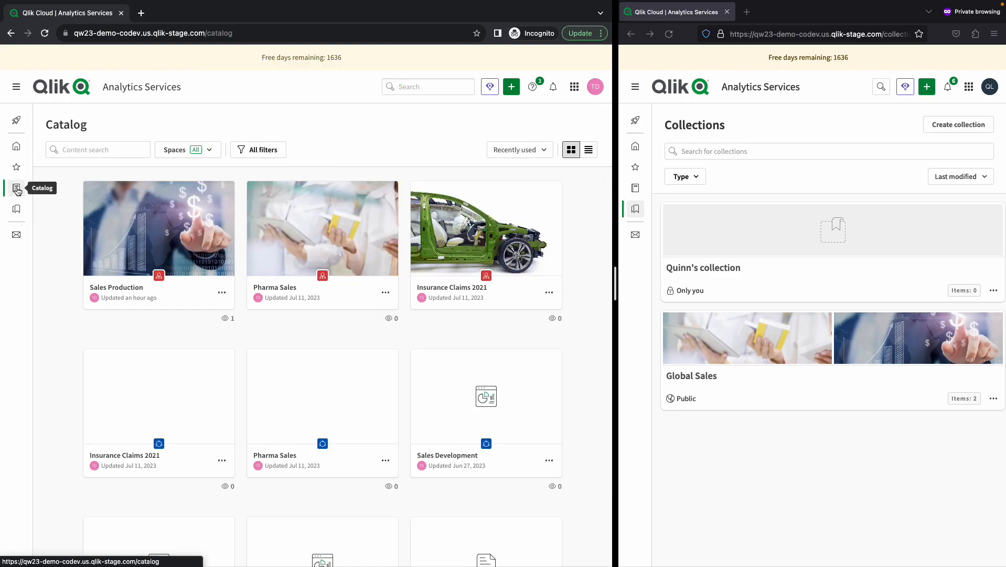
pyautogui.click(223, 293)
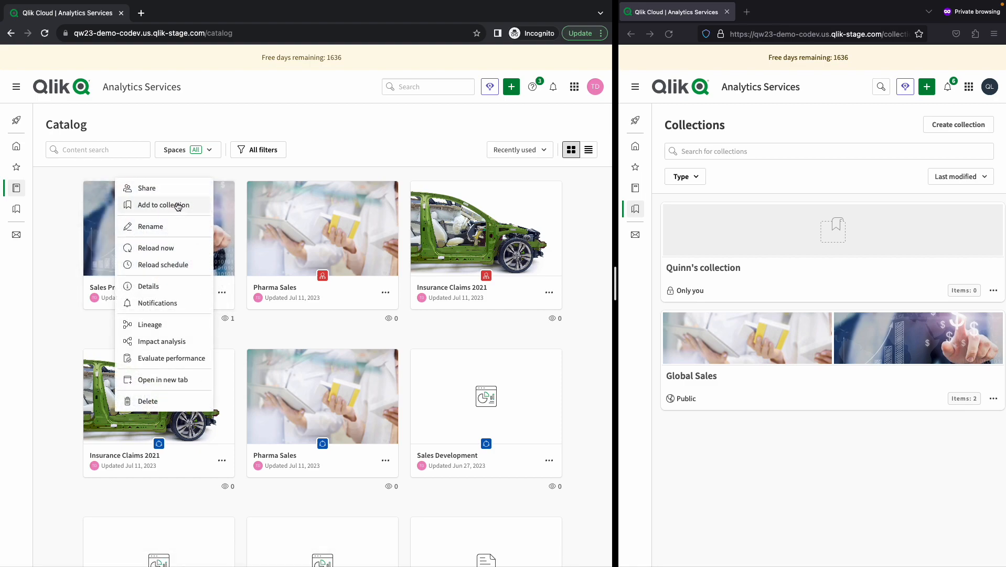
pyautogui.click(178, 206)
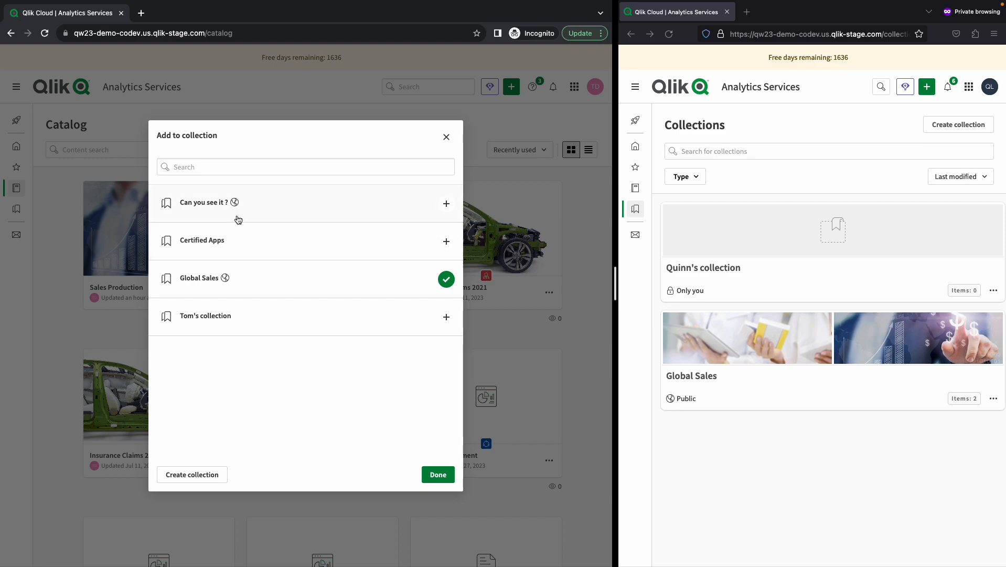
pyautogui.moveTo(237, 207)
pyautogui.click(447, 242)
pyautogui.click(438, 475)
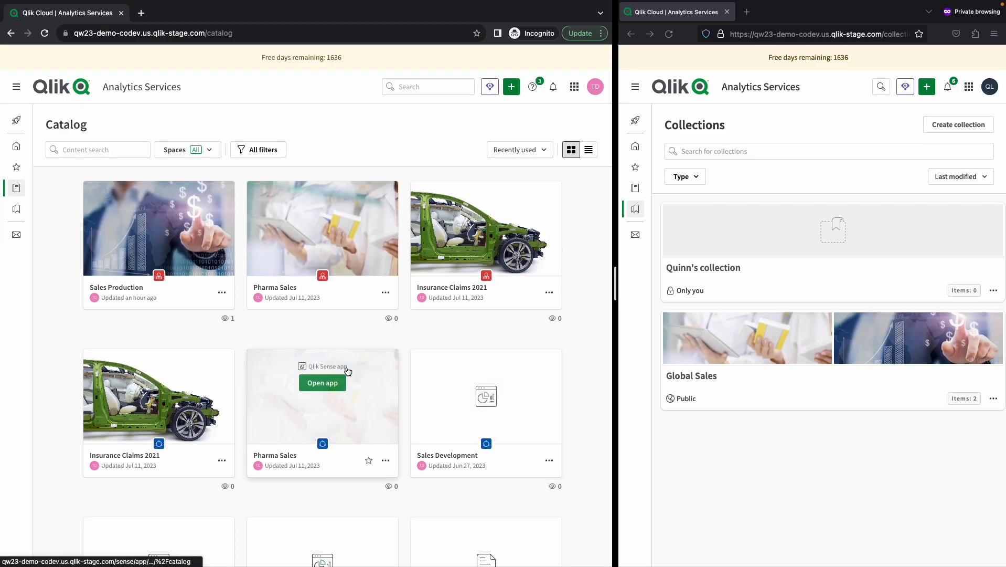
# Make the Certified Apps collection public and reload the Collections page in the private browsing window
pyautogui.click(17, 211)
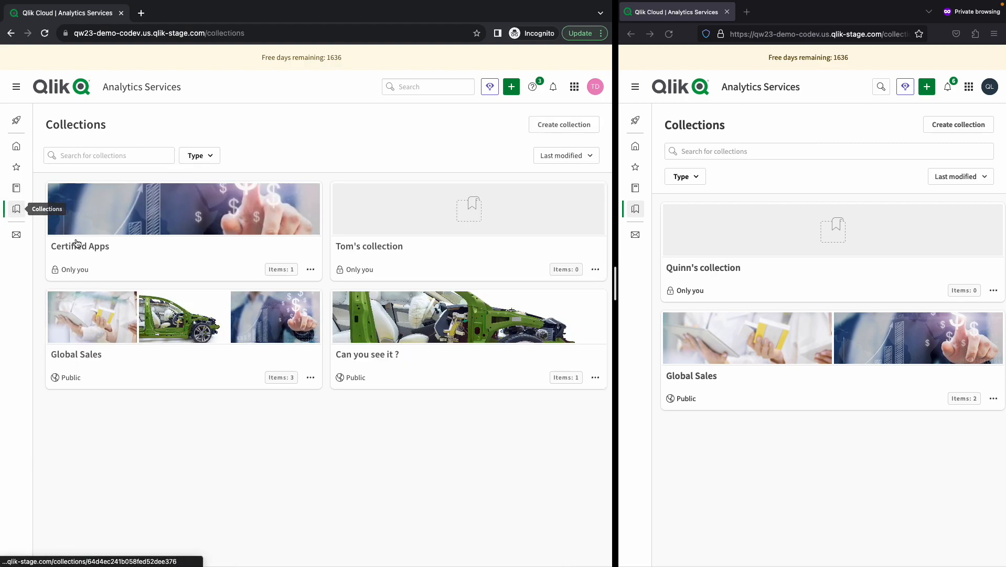
pyautogui.click(310, 270)
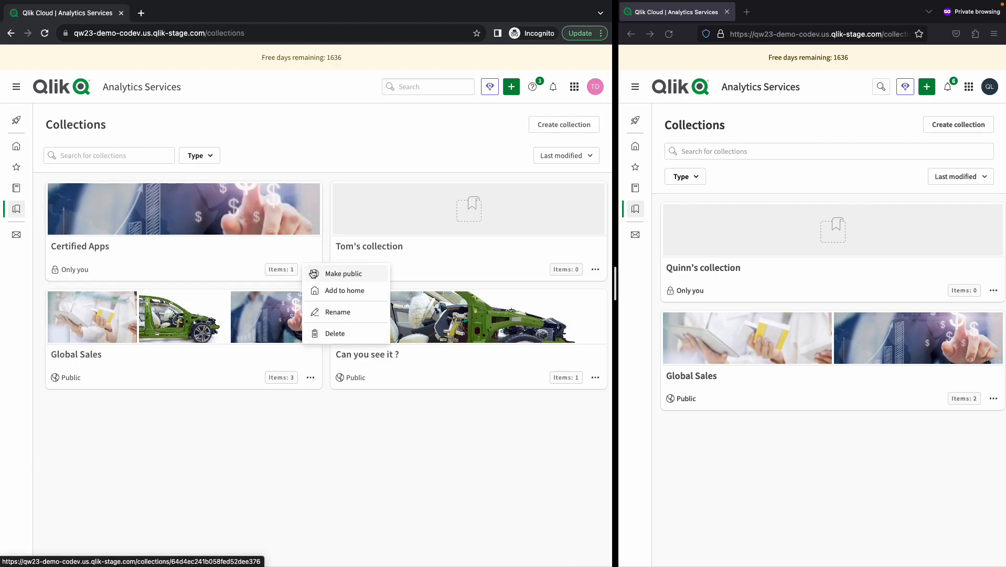
pyautogui.click(340, 273)
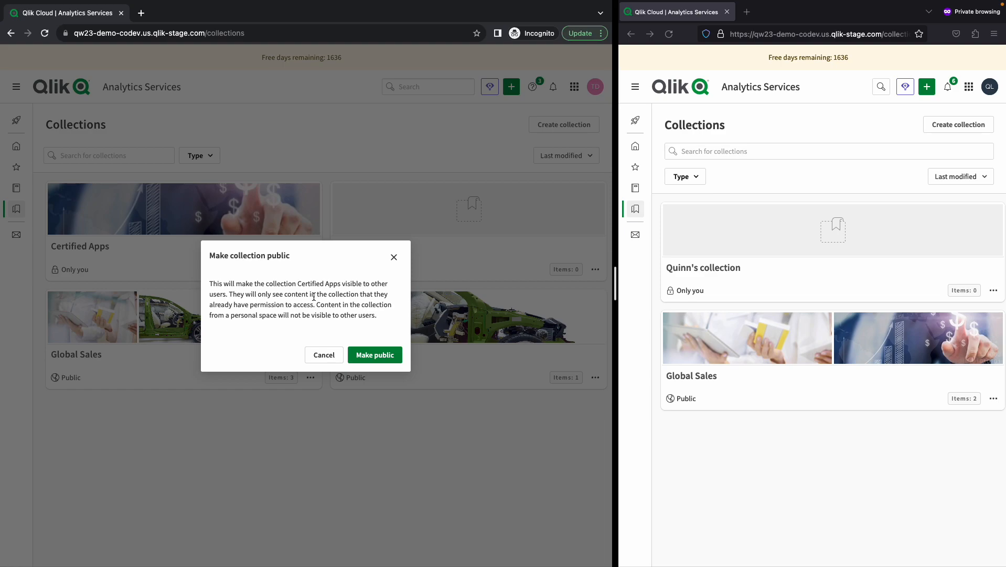
pyautogui.click(386, 356)
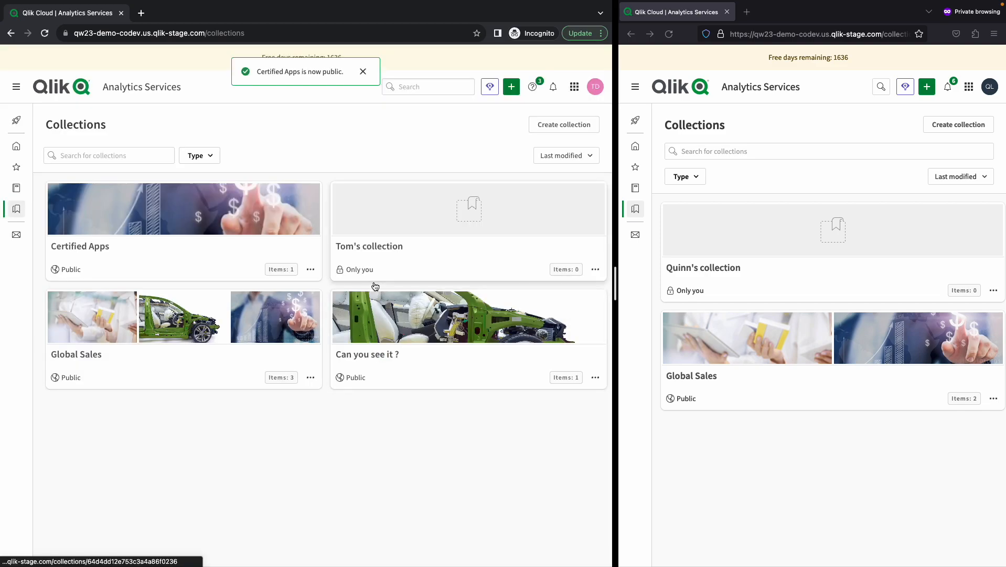
pyautogui.click(815, 36)
pyautogui.press('Return')
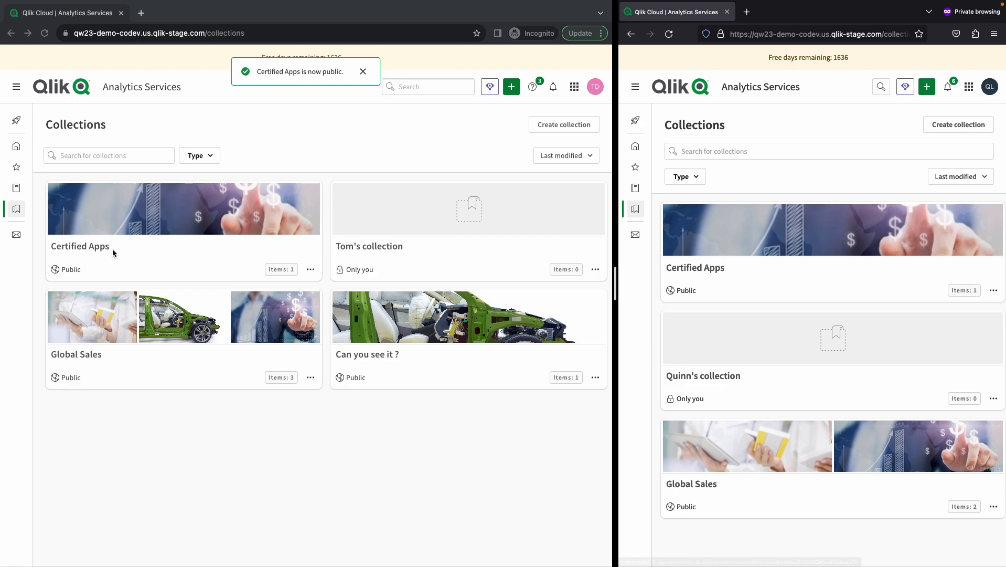
# Add the Pharma Sales app from the first row of the Incognito window's catalog to the Certified Apps collection
pyautogui.click(16, 189)
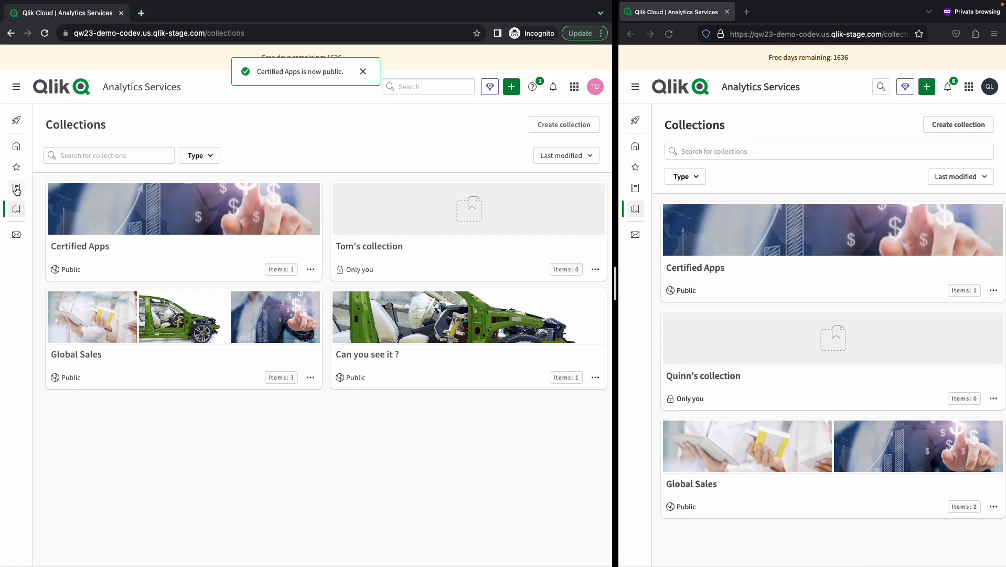
pyautogui.click(16, 189)
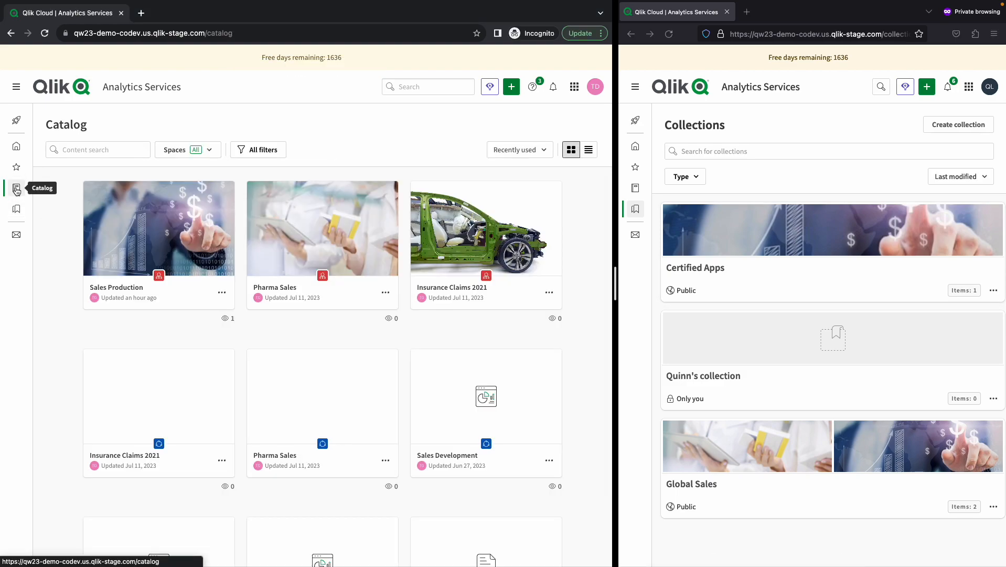
pyautogui.click(386, 292)
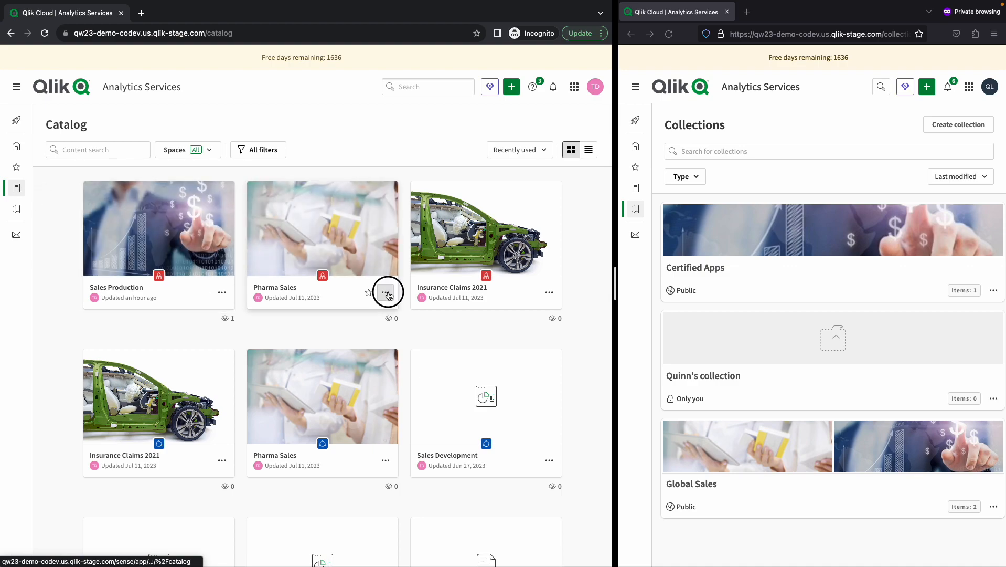
pyautogui.click(336, 204)
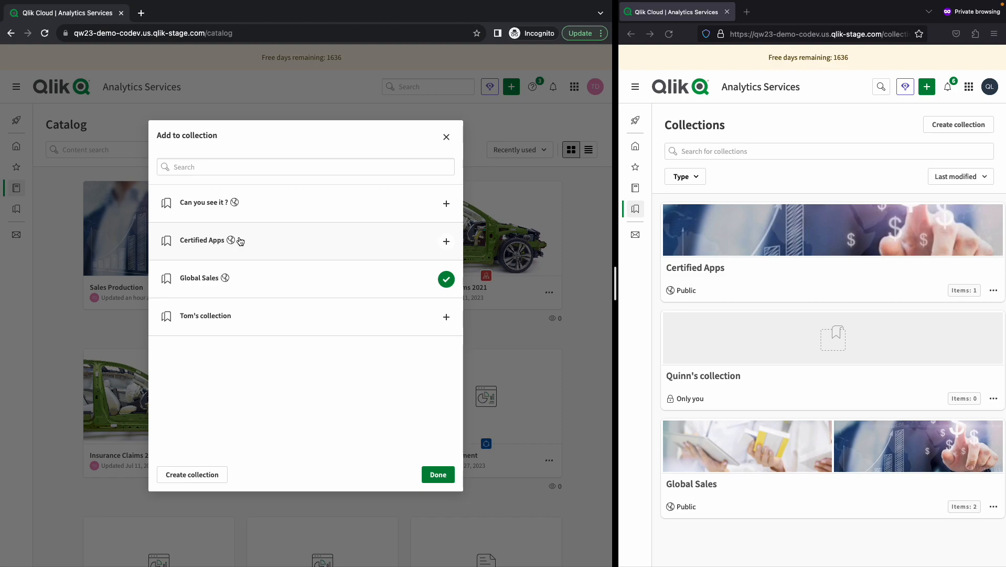
pyautogui.moveTo(234, 241)
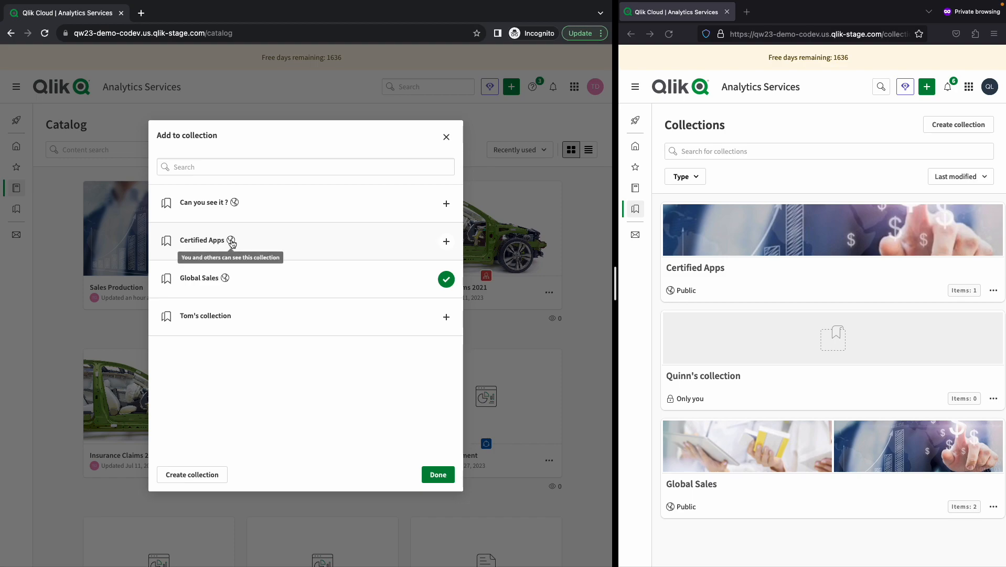
pyautogui.click(446, 241)
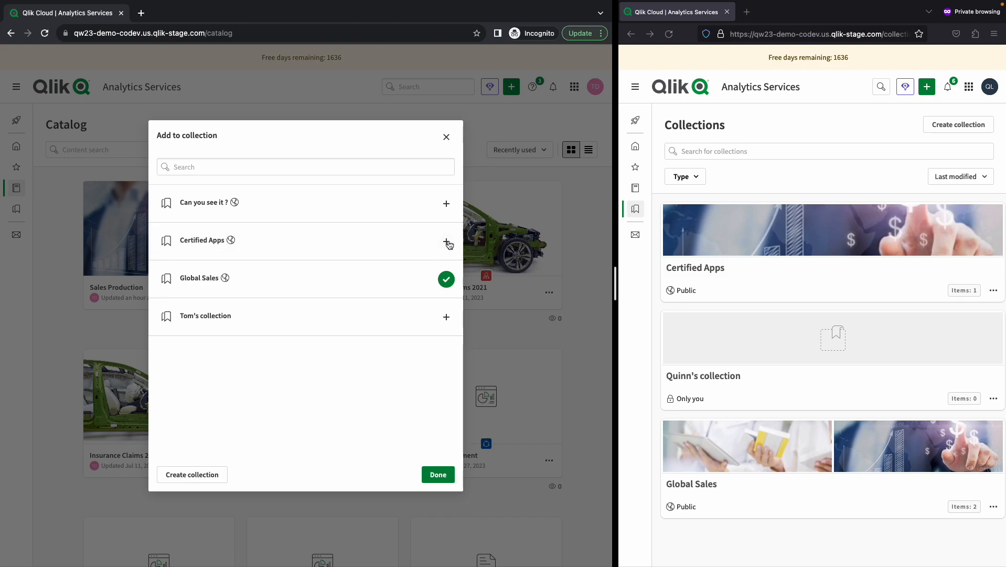
pyautogui.click(440, 474)
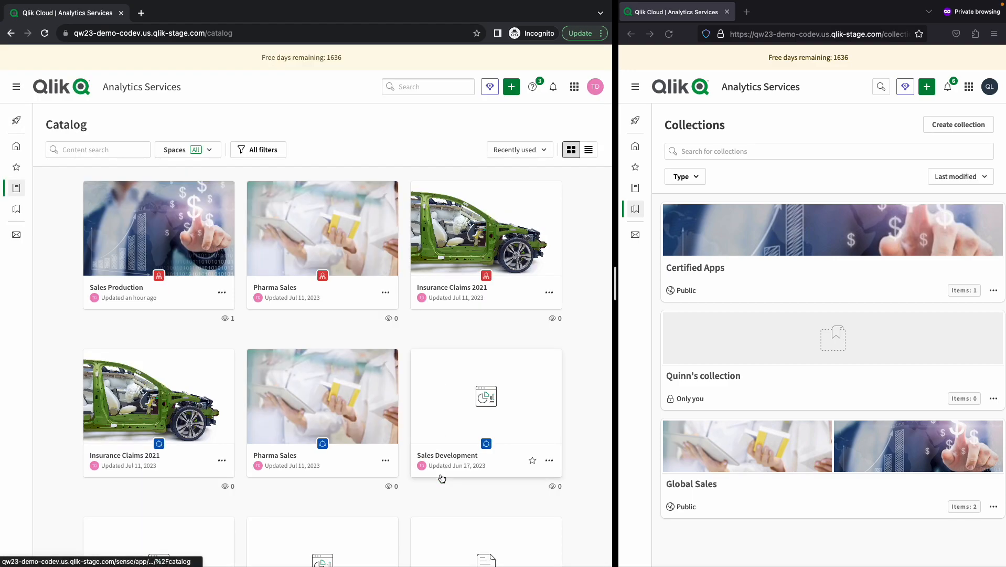
# Add the Insurance Claims 2021 app from the catalog's first row to the Certified Apps collection
pyautogui.click(550, 293)
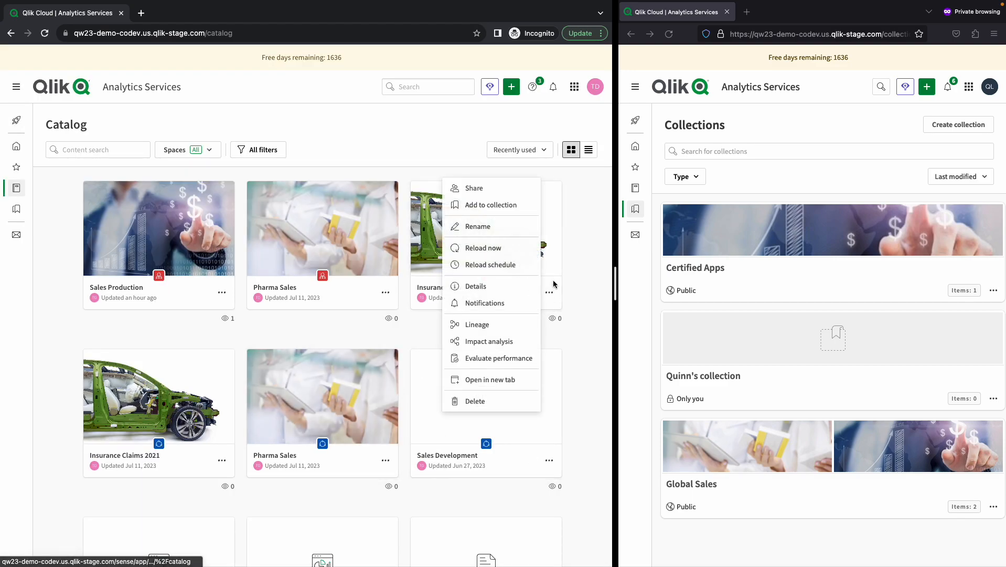
pyautogui.click(496, 206)
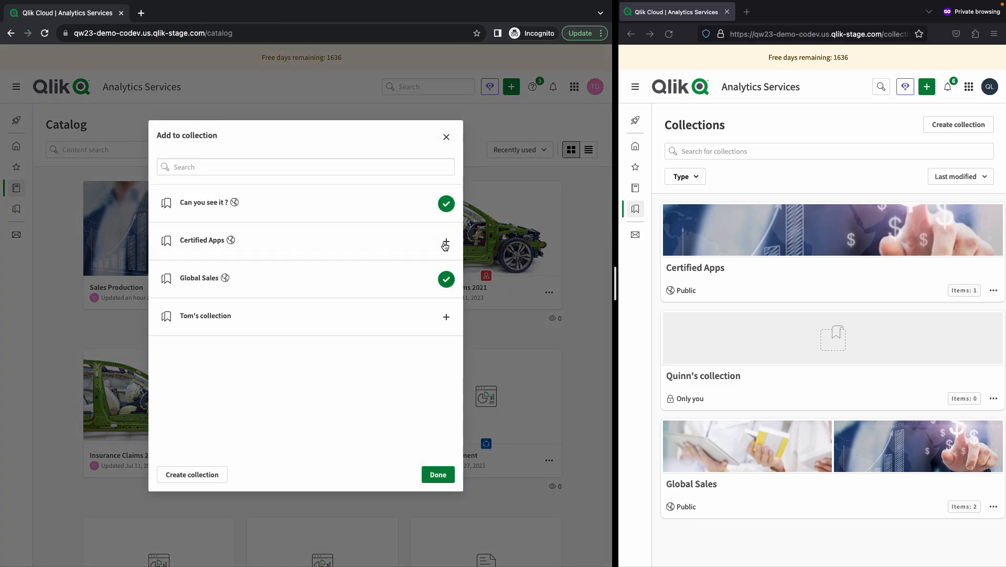
pyautogui.click(446, 242)
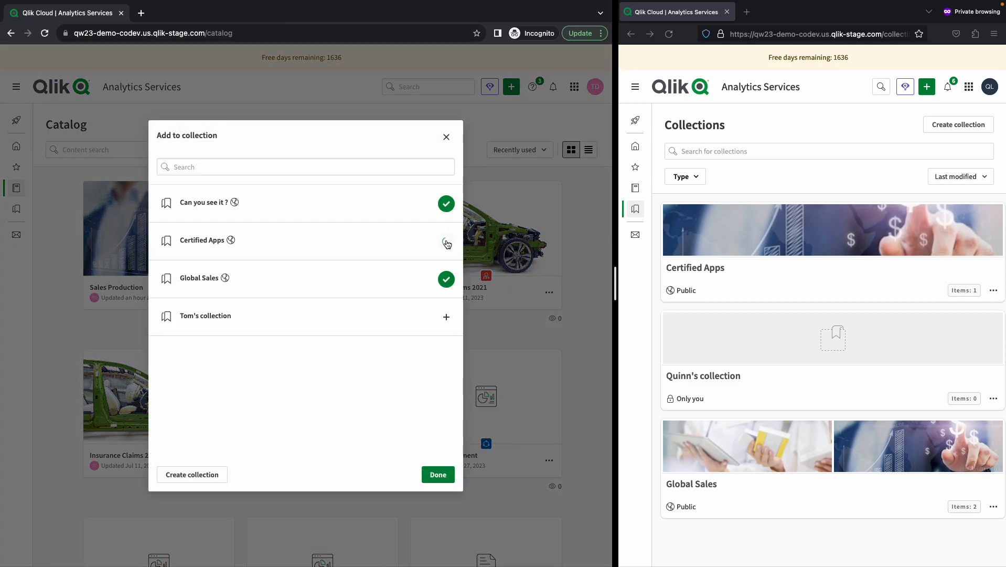
pyautogui.click(438, 474)
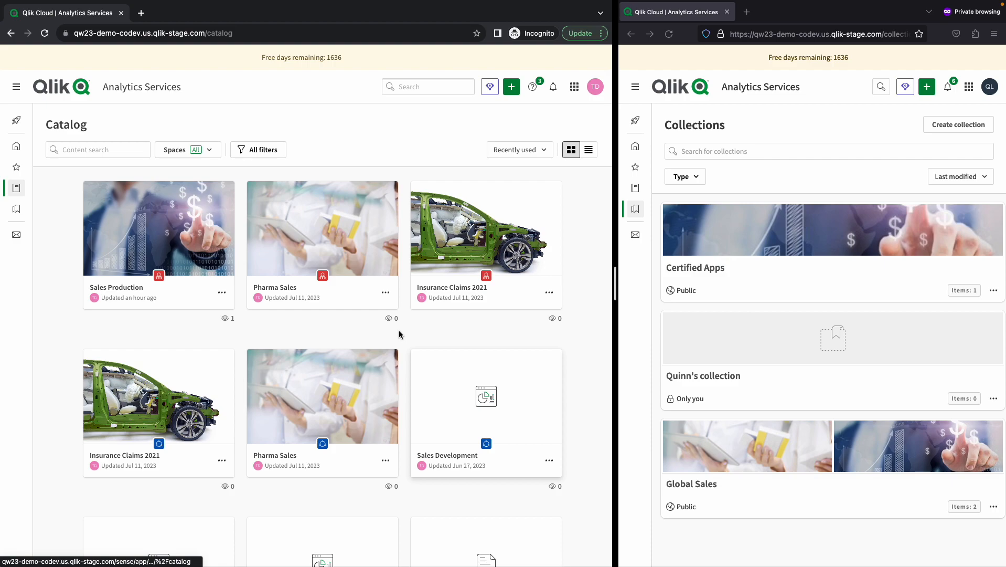
# Show the collections in the Incognito window and reload the private browsing window's Collections page to compare Certified Apps for both users
pyautogui.click(16, 209)
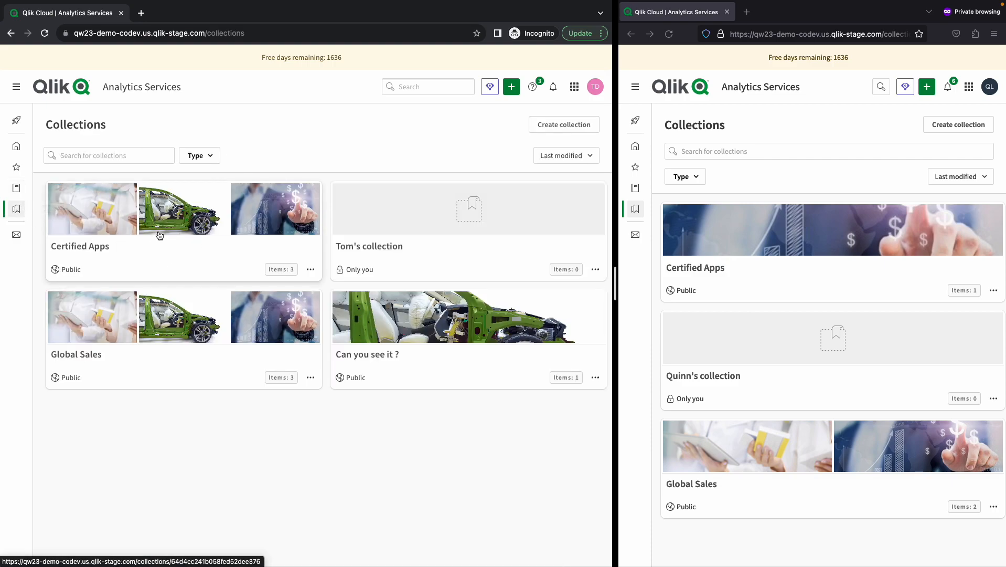
pyautogui.click(810, 34)
pyautogui.press('Return')
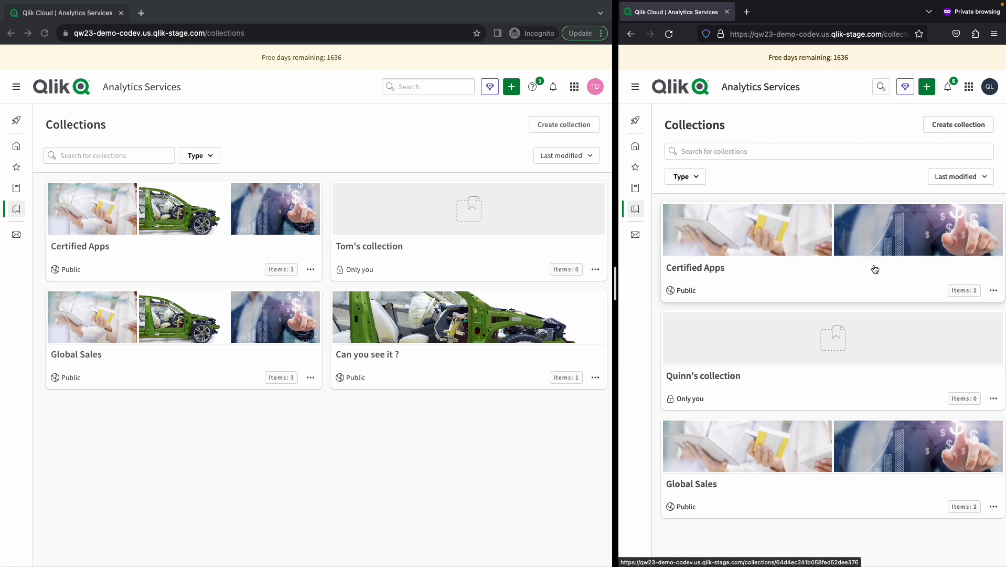
# Open the add-to-collection options for the Sales Development app from the catalog in the private browsing window
pyautogui.click(635, 188)
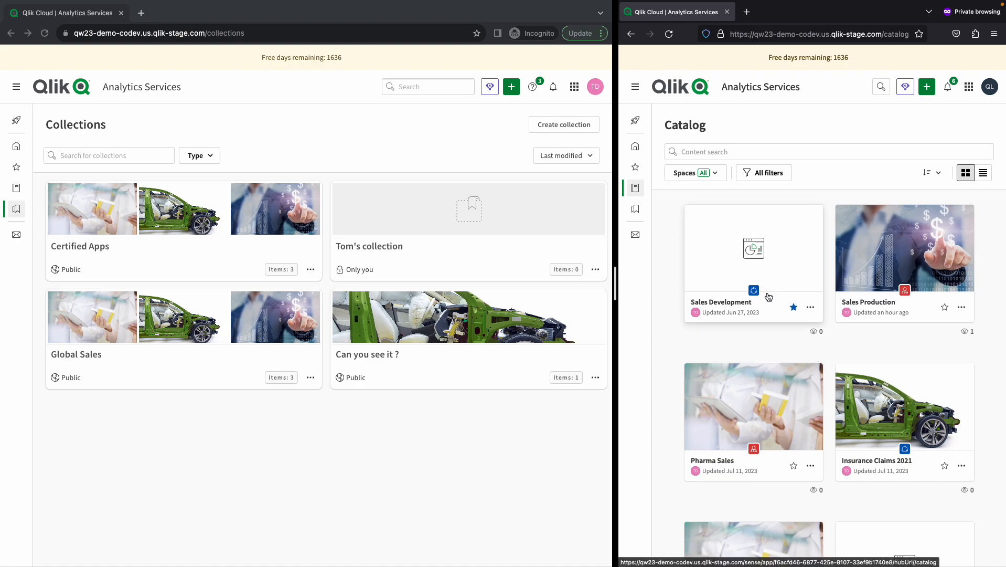
pyautogui.click(811, 307)
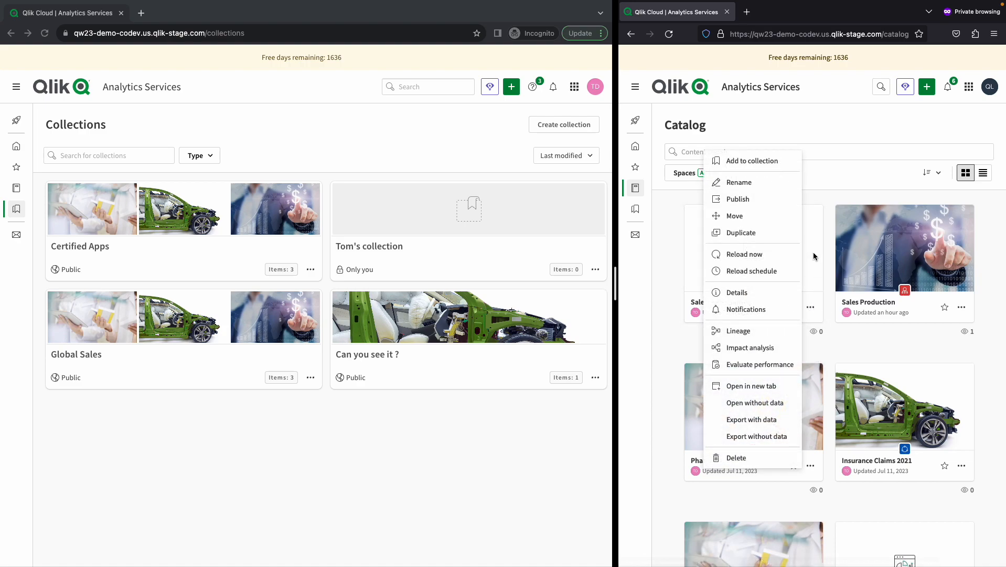
pyautogui.click(761, 161)
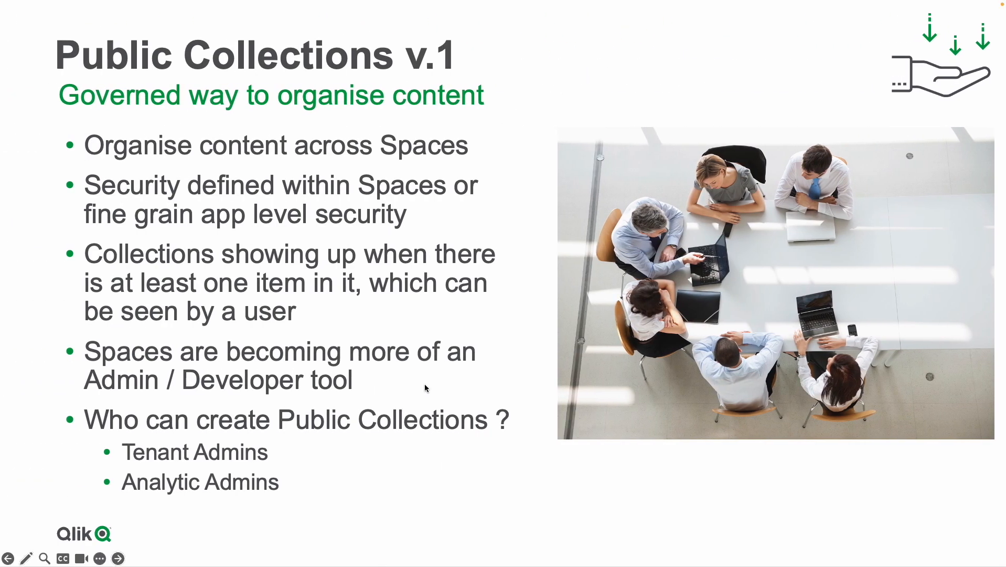
pyautogui.press('Right')
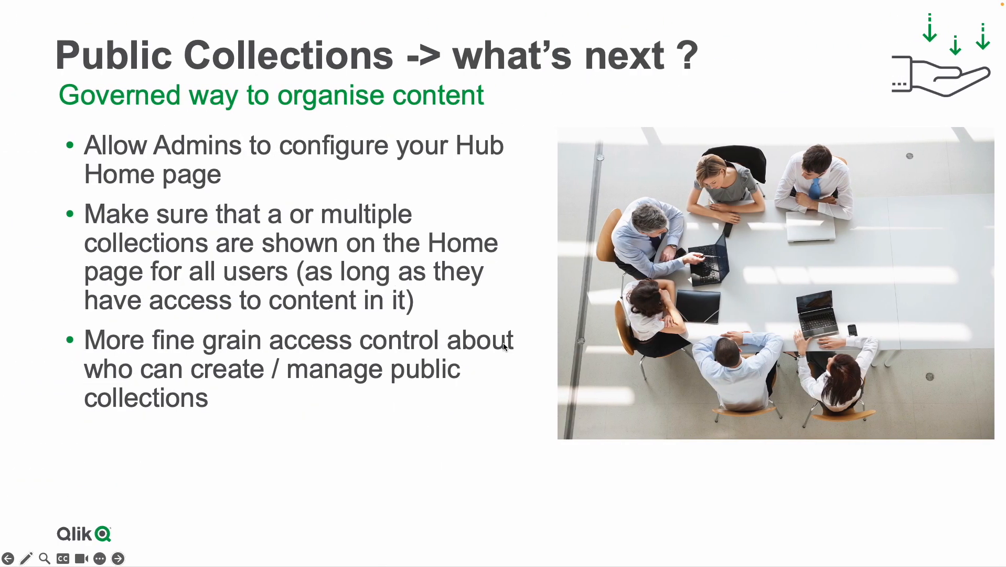